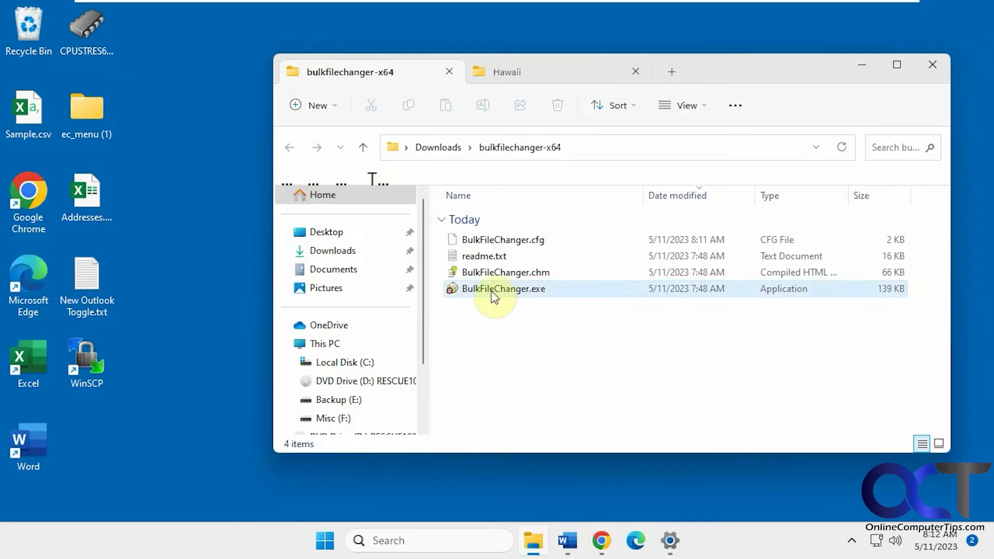
Launch BulkFileChanger and look over its add-files options without changing them.
mouse_move(510, 293)
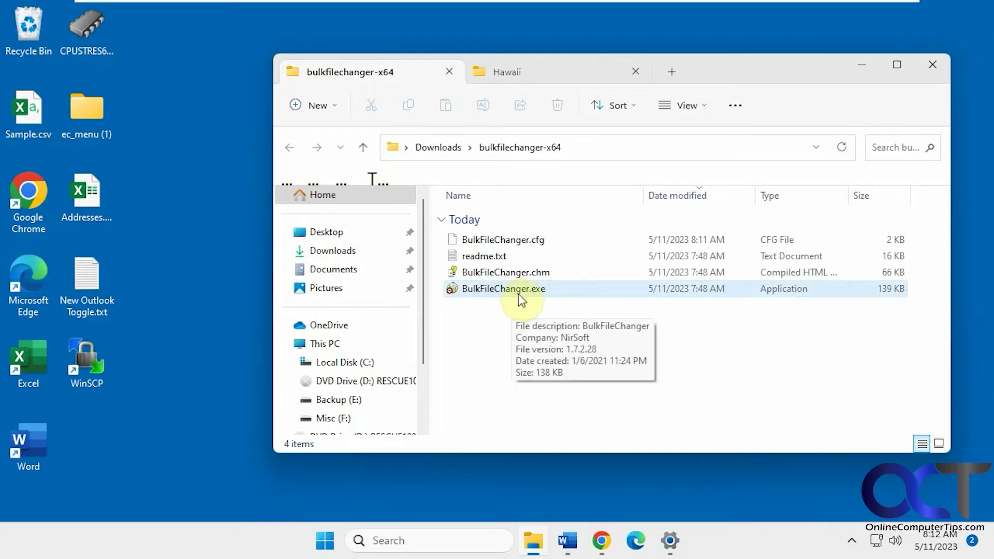
double_click(517, 293)
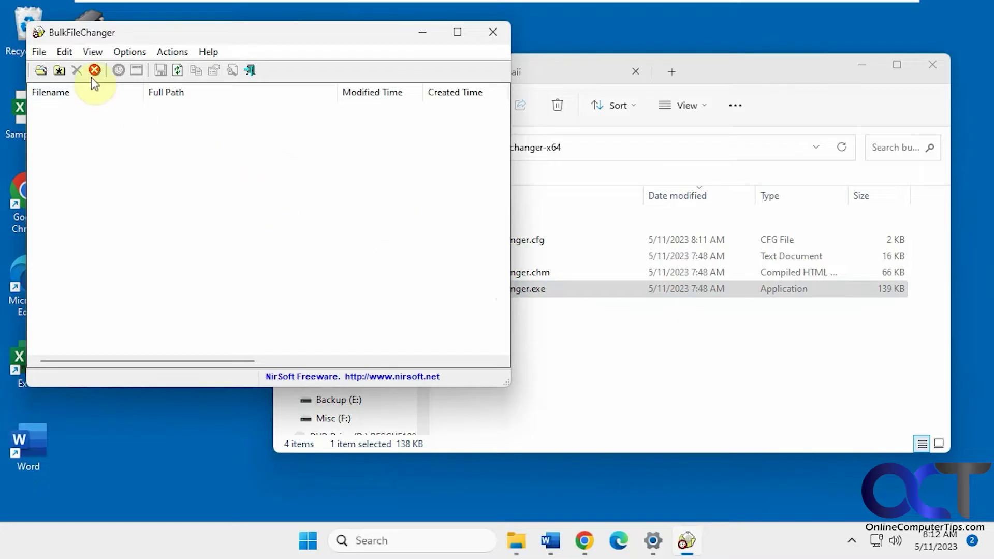
left_click(39, 52)
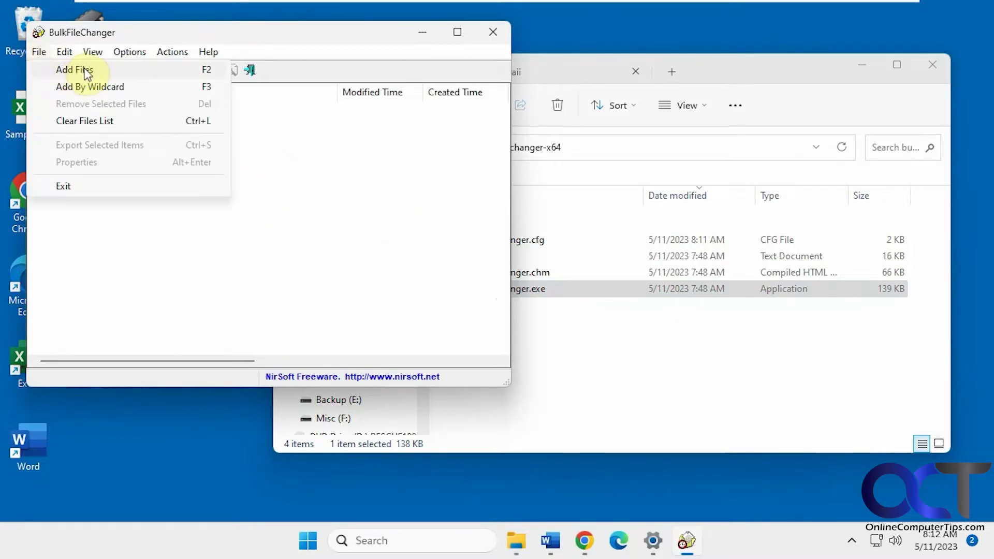
left_click(564, 336)
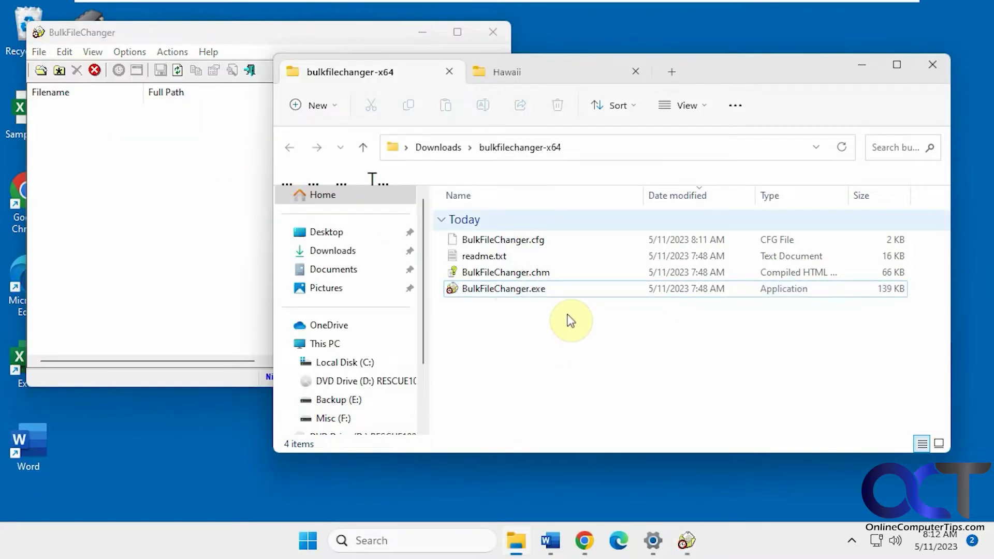
Select all 16 files in the Hawaii folder and drag them into the BulkFileChanger list.
left_click(543, 75)
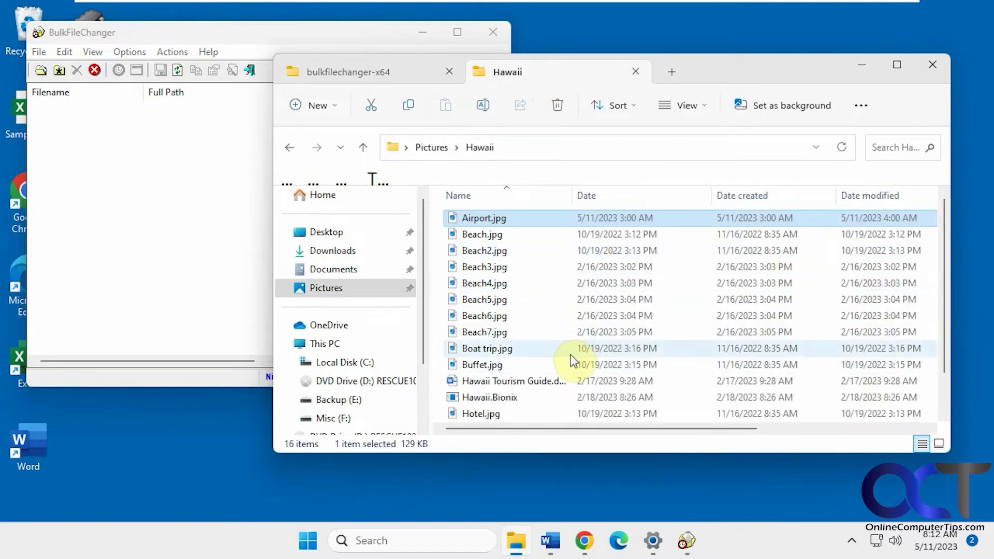
key("ctrl+a")
left_click_drag(569, 348, 136, 273)
left_click(155, 228)
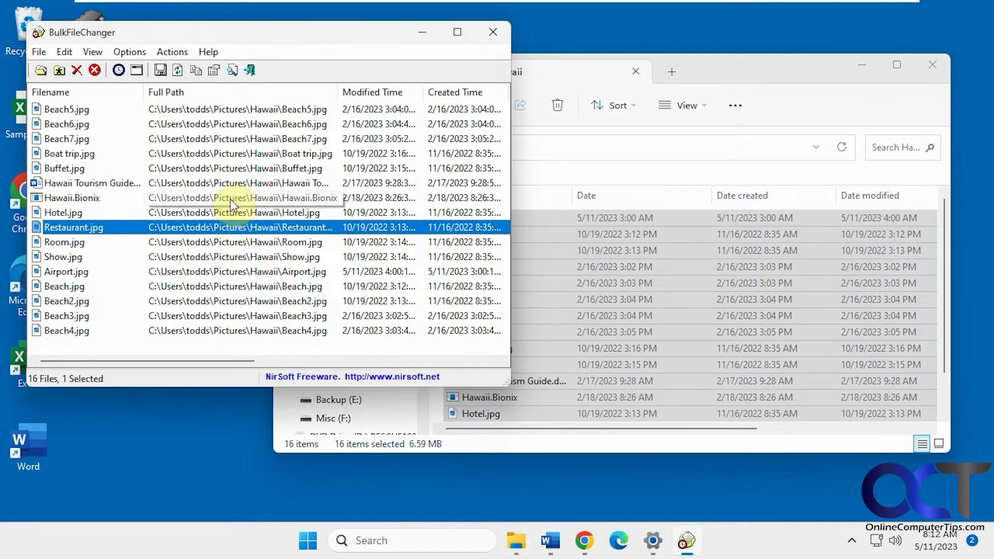
Pick Airport.jpg, the tourism guide and Beach7.jpg, then select all 16 files for time/attribute changes.
left_click(285, 271, "ctrl")
left_click(283, 181, "ctrl")
left_click(282, 144, "ctrl")
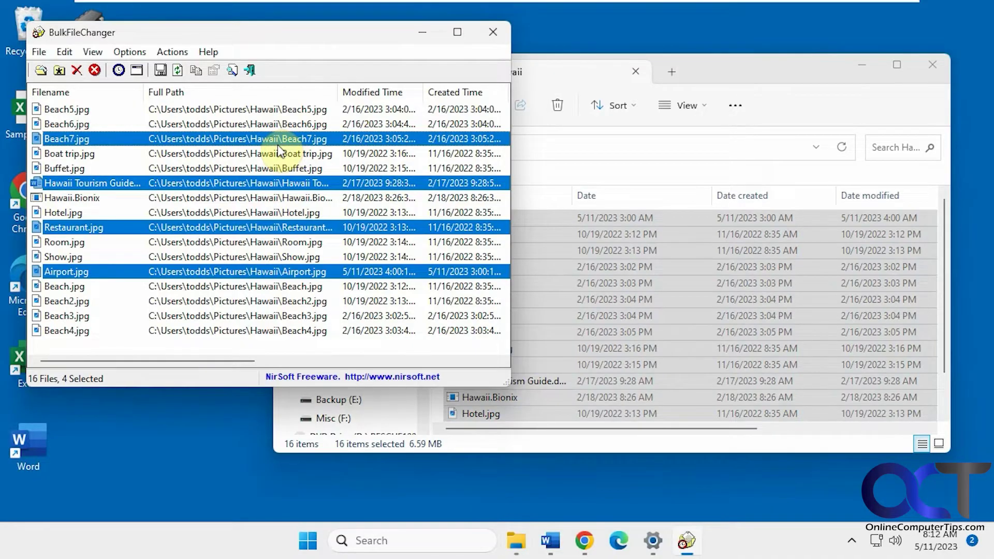
key("ctrl+a")
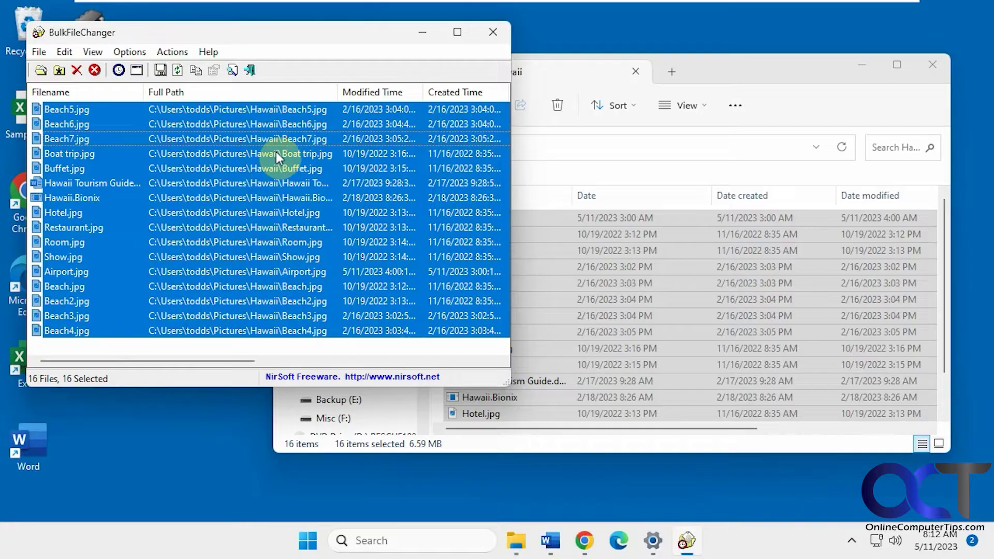
left_click(119, 70)
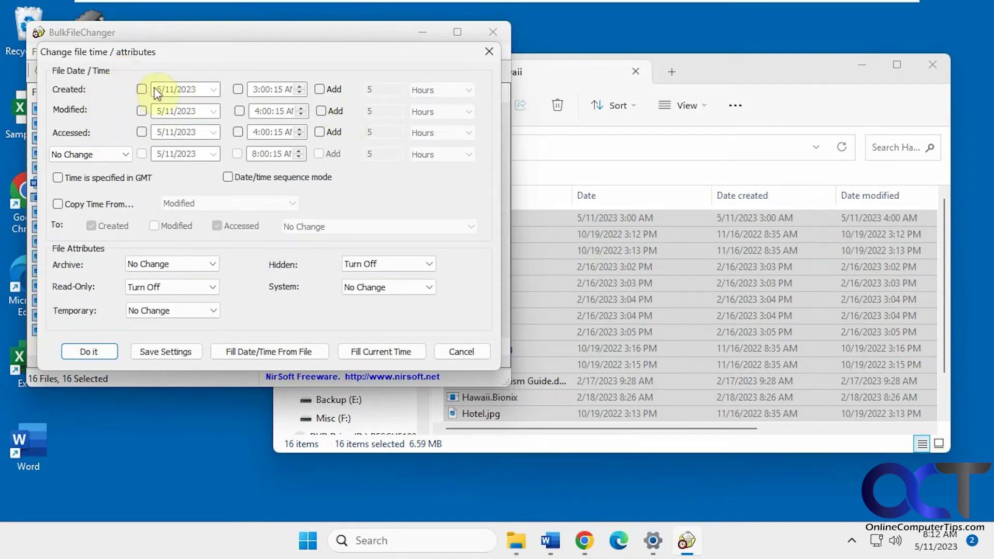
Review the extra time-source choices in the change dialog, leaving them unchanged.
left_click(755, 79)
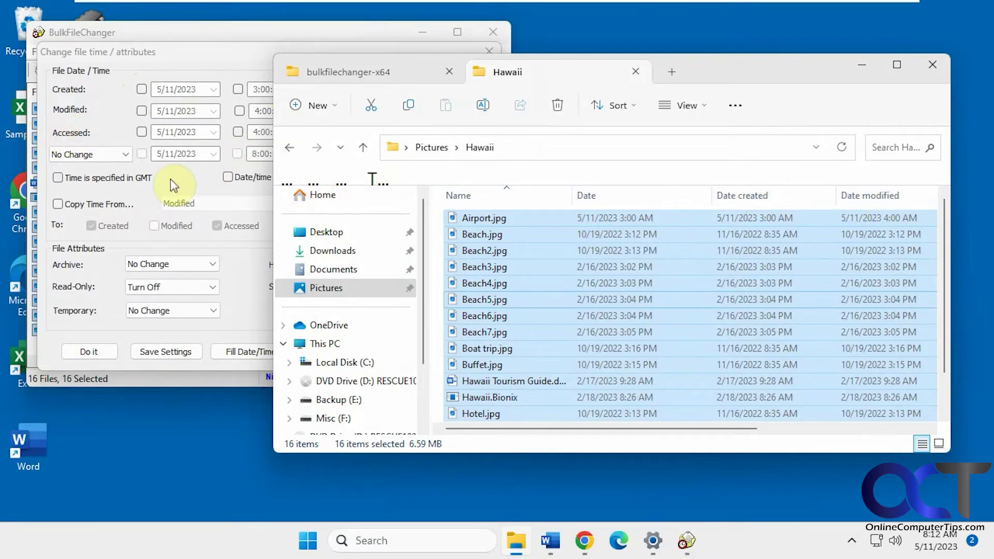
left_click(127, 153)
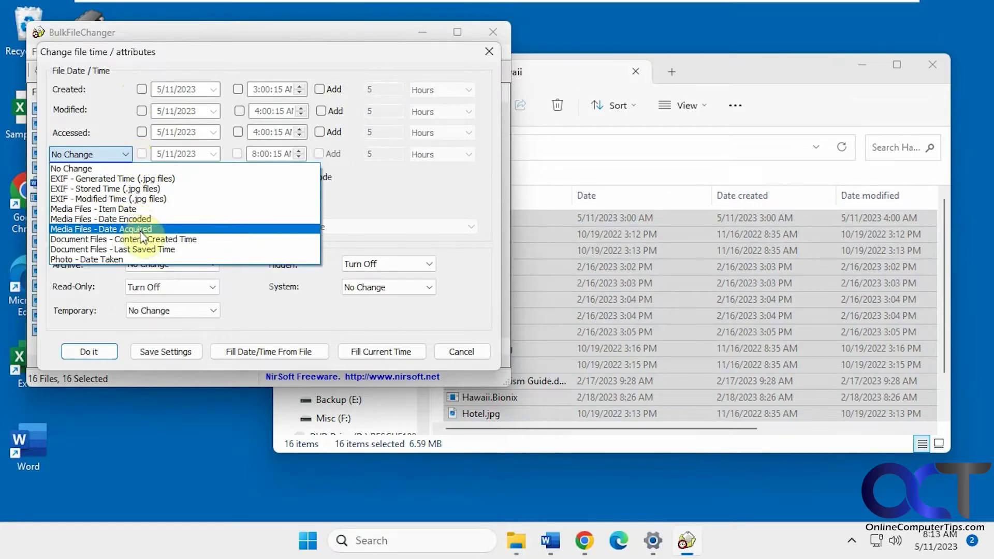
left_click(420, 187)
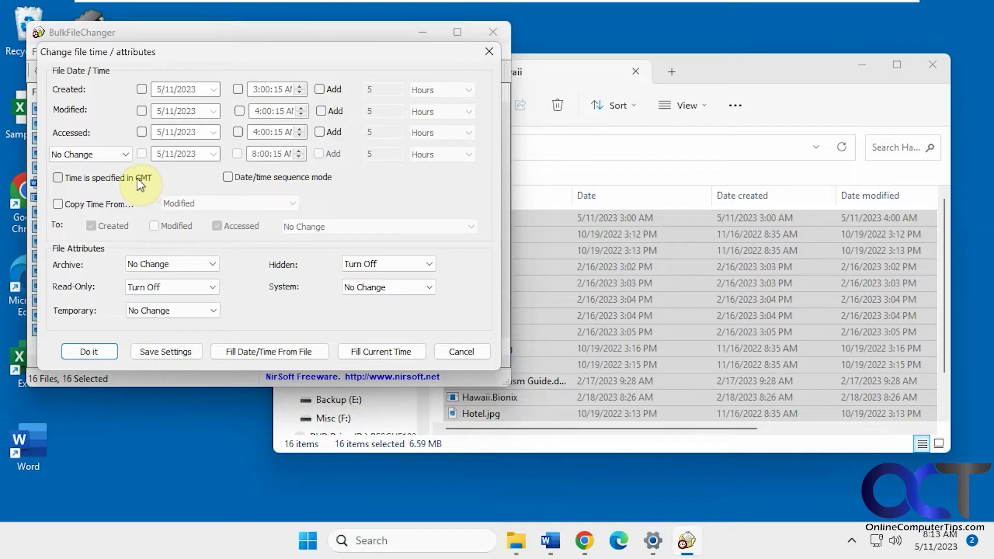
Leave copying between timestamps off and set the Read-Only attribute to Turn On.
left_click(114, 208)
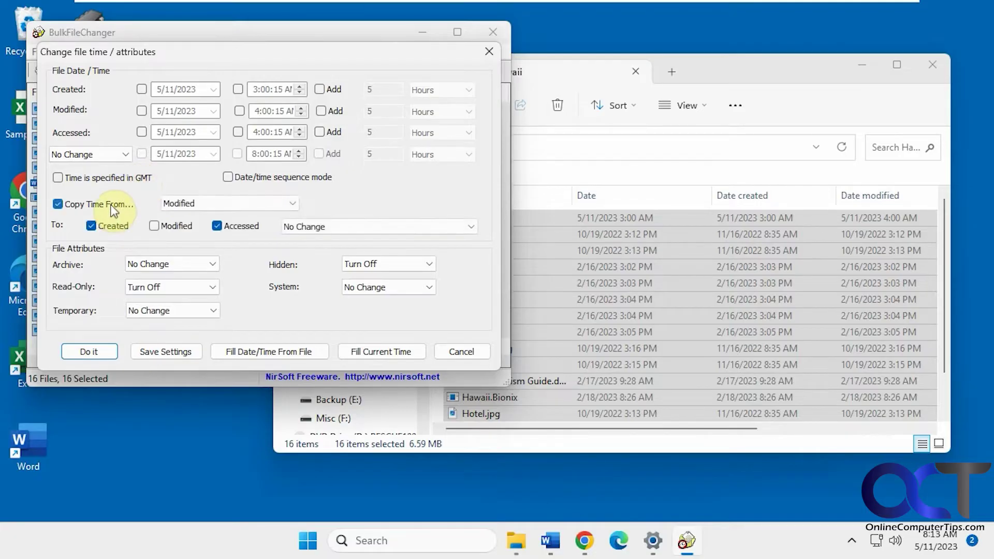
left_click(290, 203)
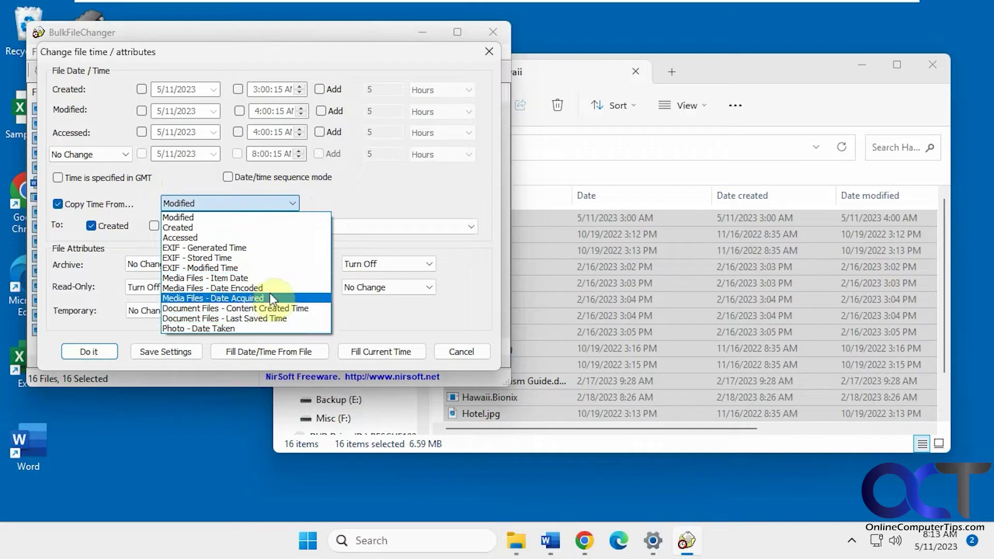
left_click(321, 207)
left_click(61, 205)
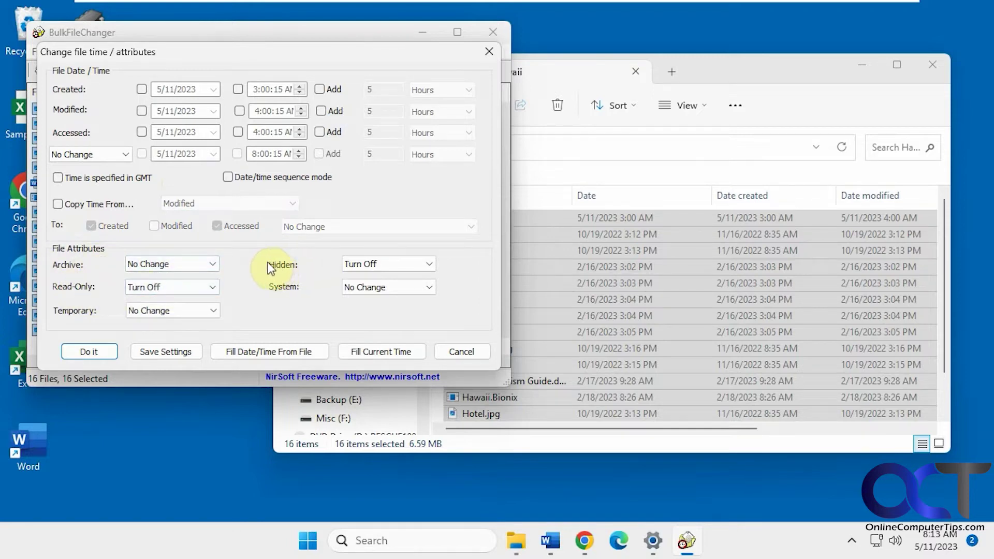
left_click(214, 288)
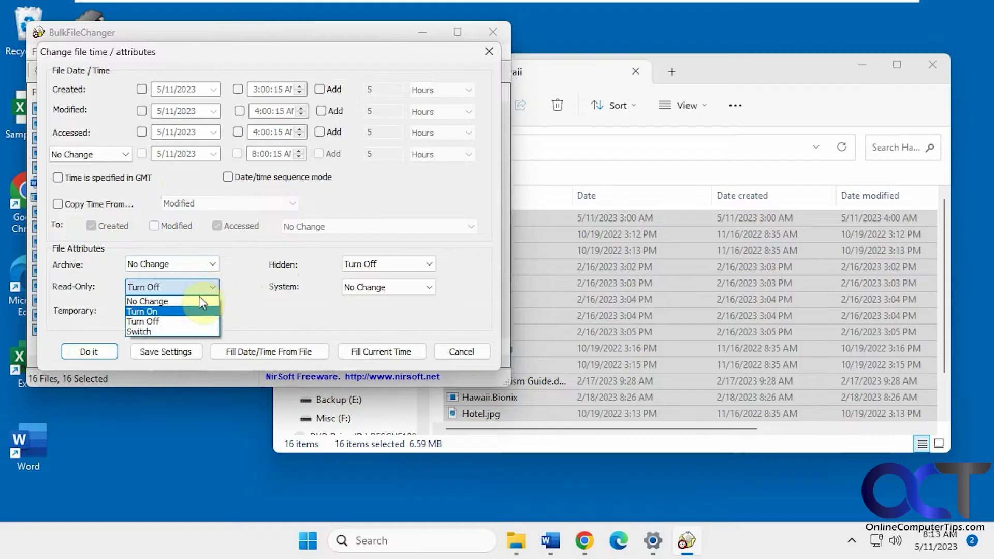
left_click(179, 312)
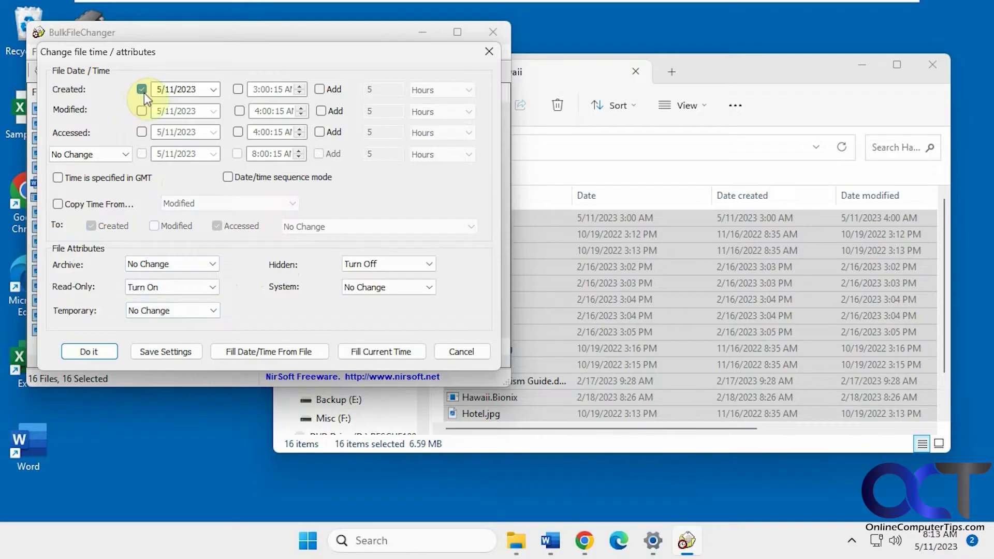
Set the created date and time to 1/1/2023 1:00.
left_click(158, 89)
type("1/1")
left_click(237, 89)
left_click(256, 90)
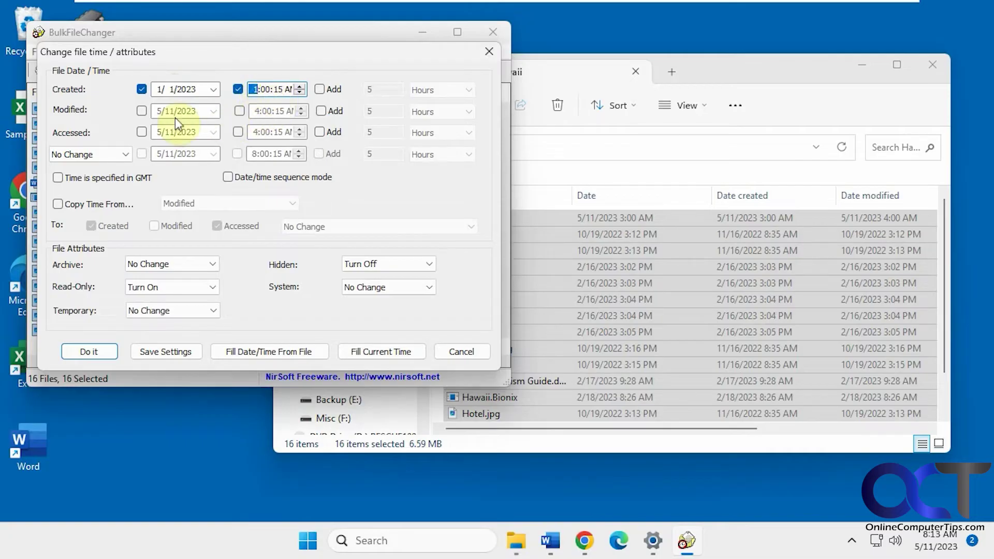
Set the modified date and time to 2/2/2023 2:00 and apply the changes to all files.
left_click(143, 111)
left_click(160, 111)
type("22")
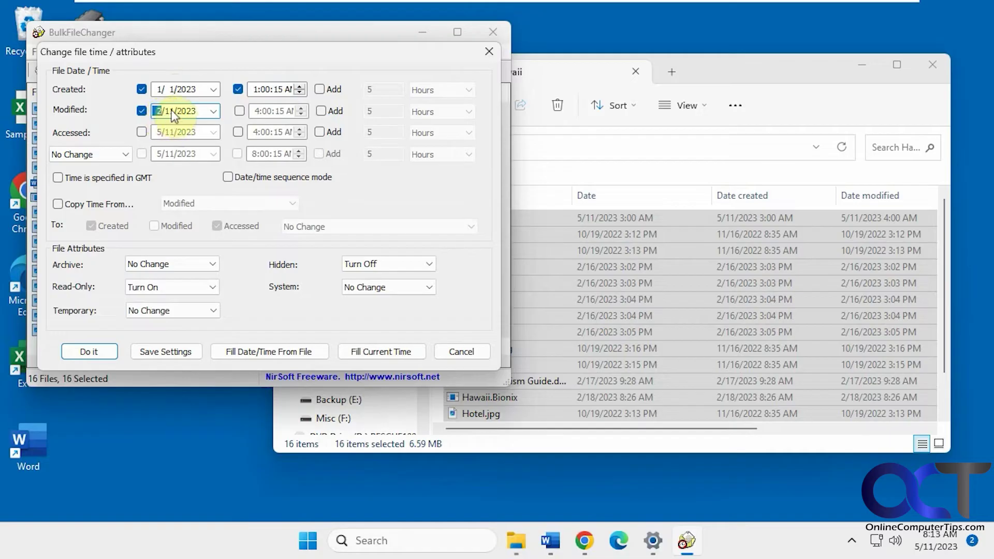
left_click(240, 111)
left_click(256, 111)
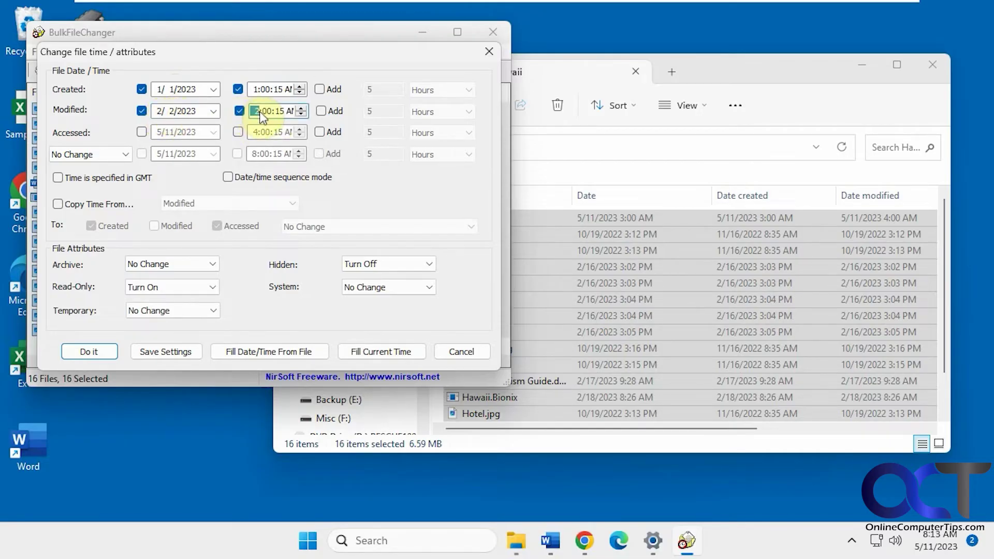
left_click(365, 180)
left_click(324, 179)
left_click(93, 351)
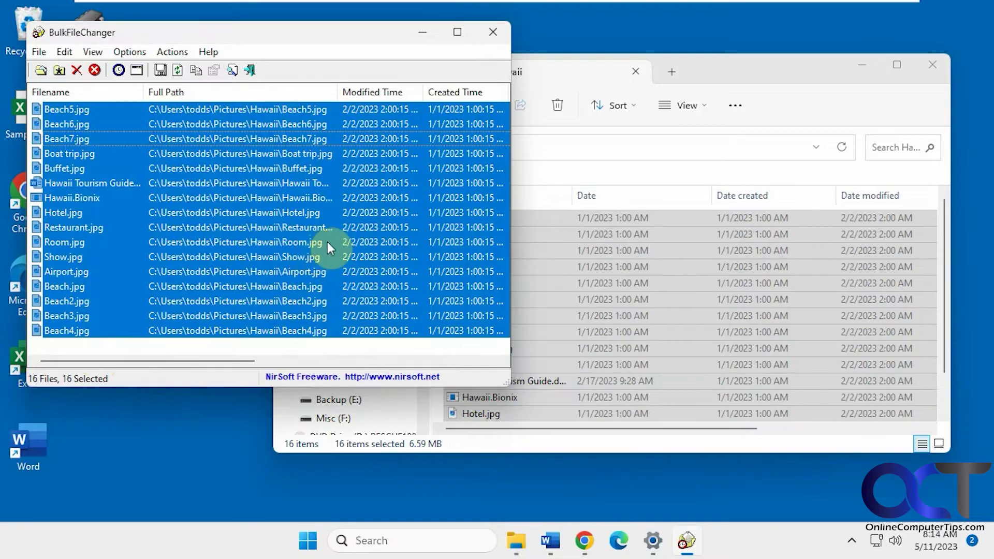
Check Airport.jpg's Explorer properties for the new created/modified dates and the Read-only attribute.
left_click(822, 104)
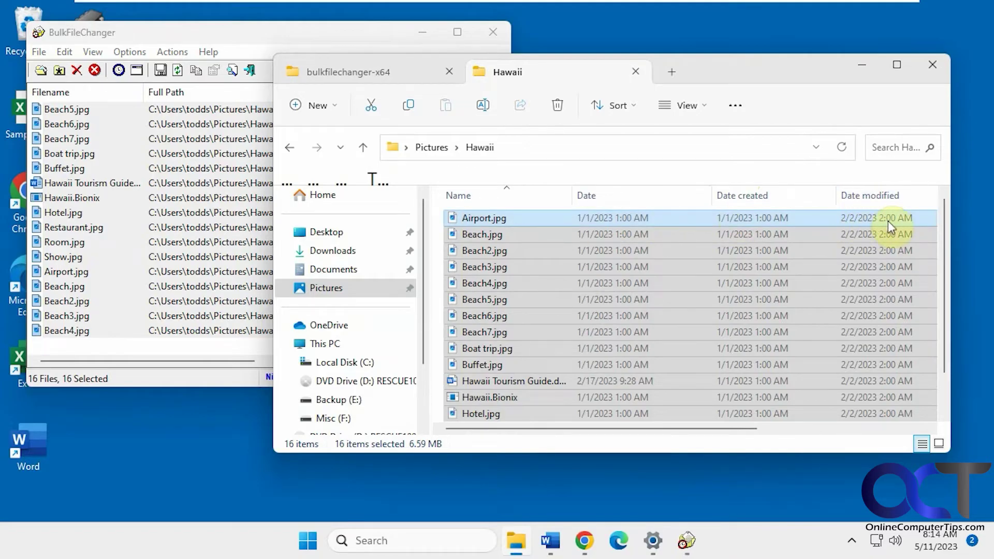
left_click(612, 217)
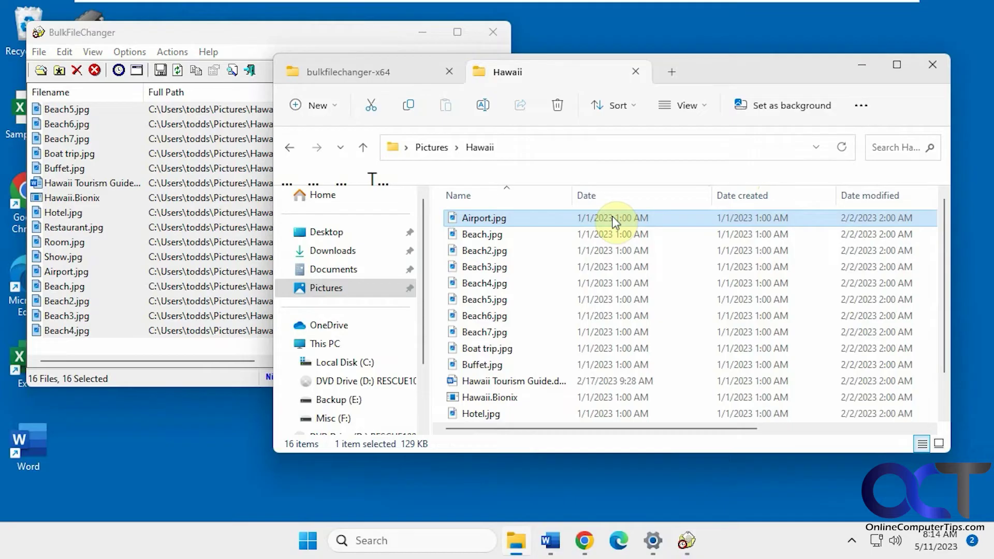
right_click(612, 217)
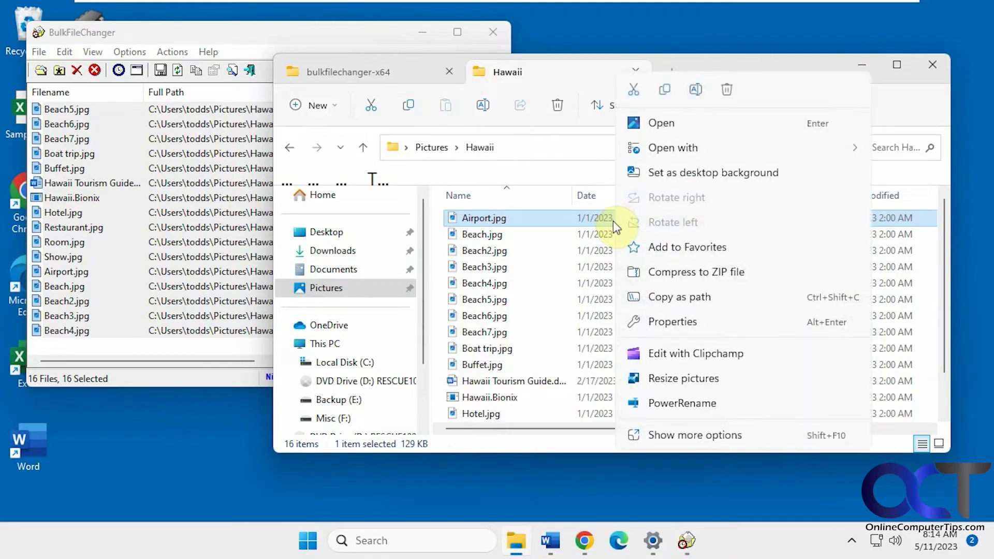
left_click(735, 437)
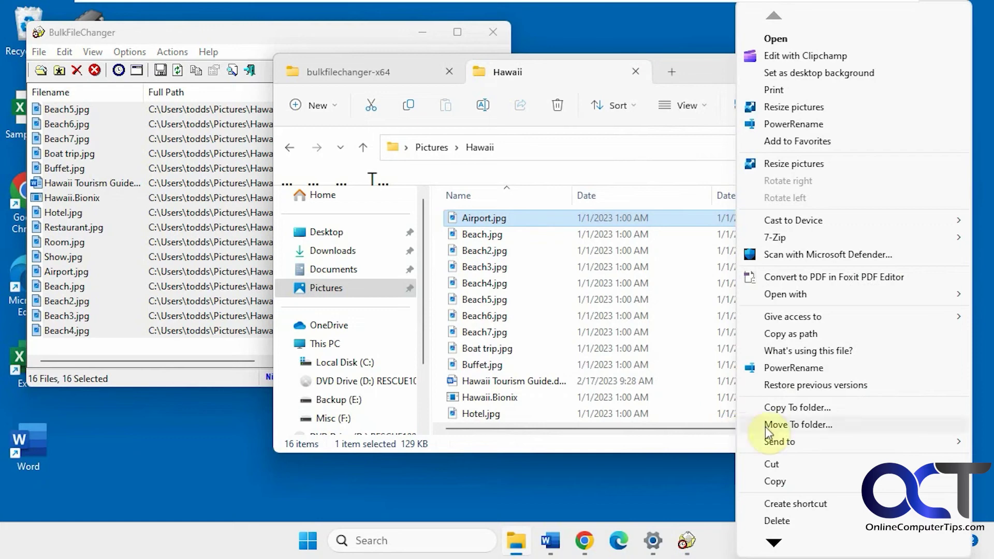
mouse_move(775, 545)
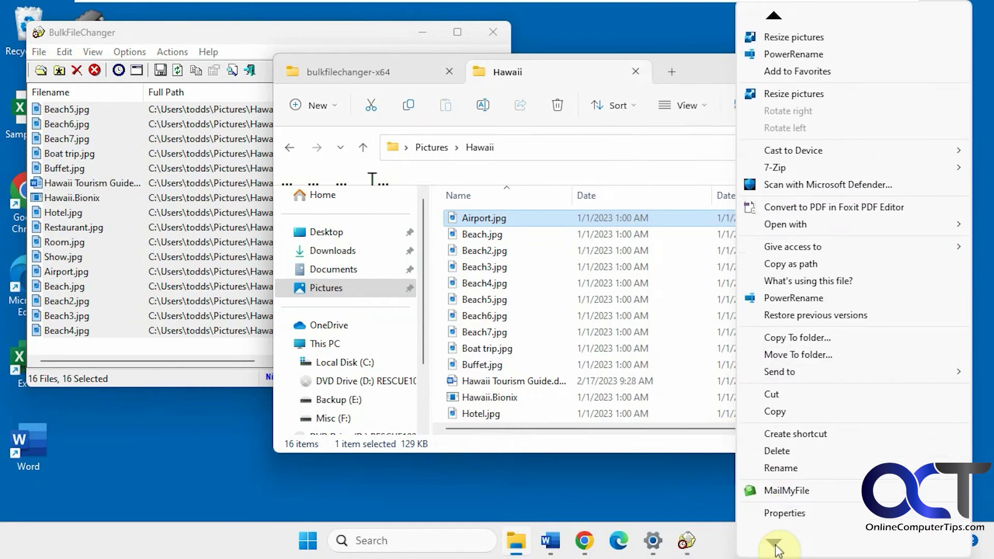
left_click(785, 515)
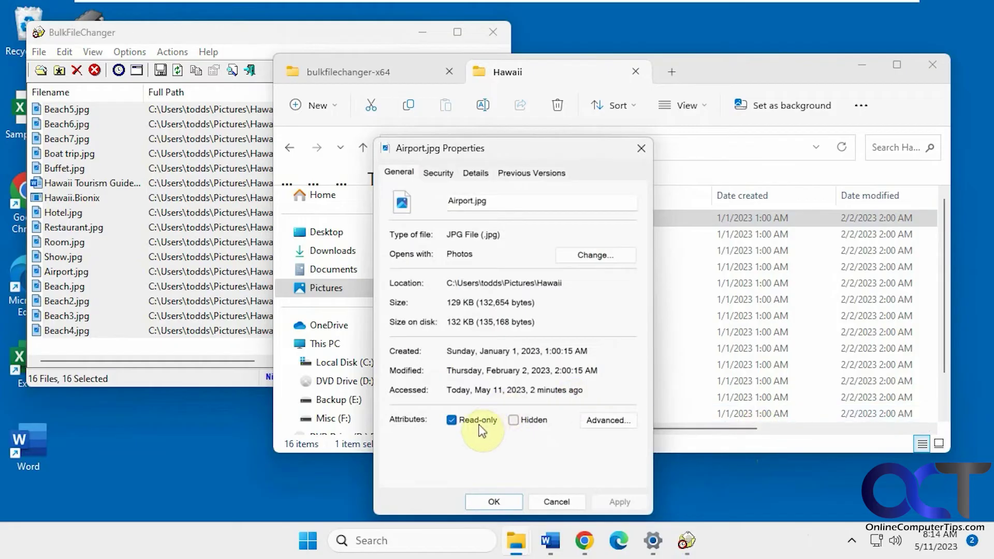
left_click(565, 502)
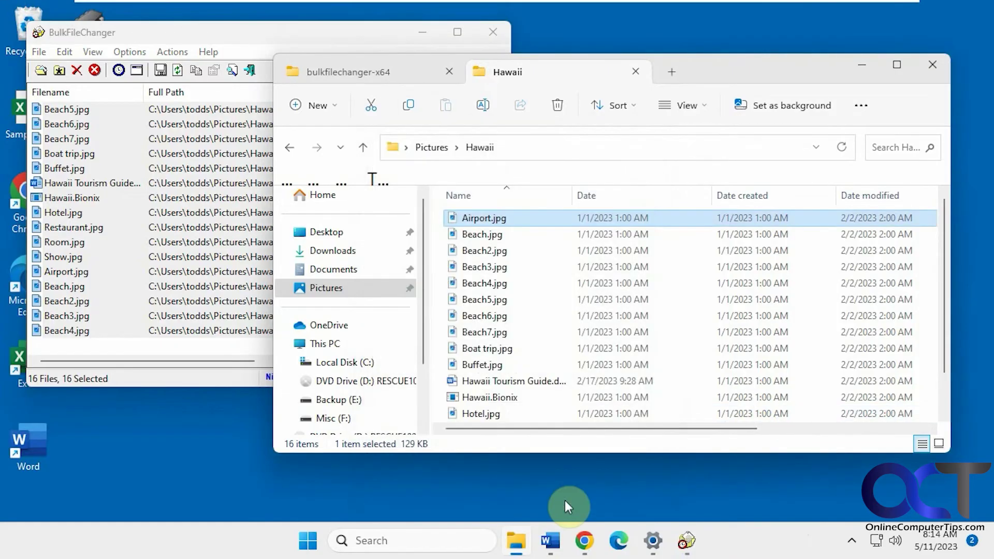
left_click(198, 361)
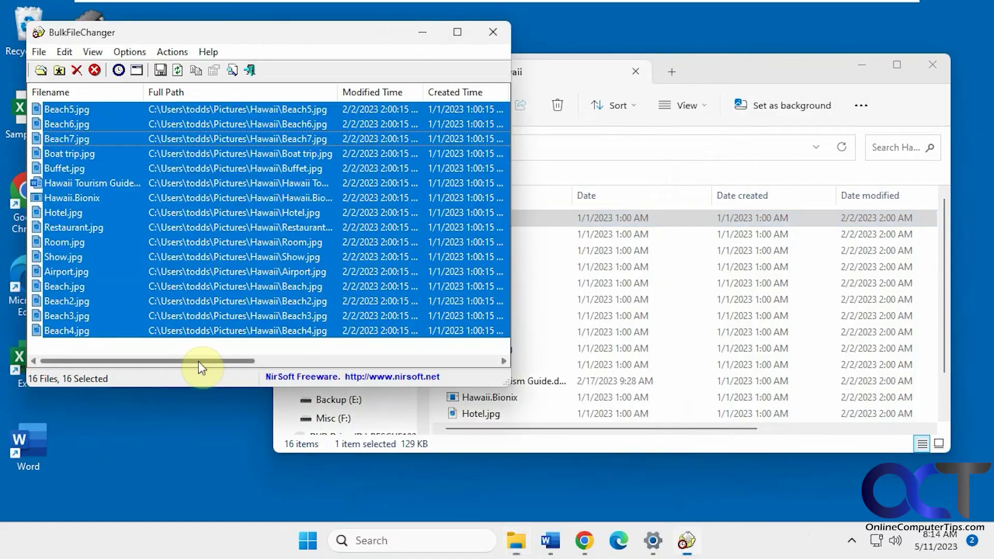
Save a report of the selected files as export.txt.
left_click(159, 71)
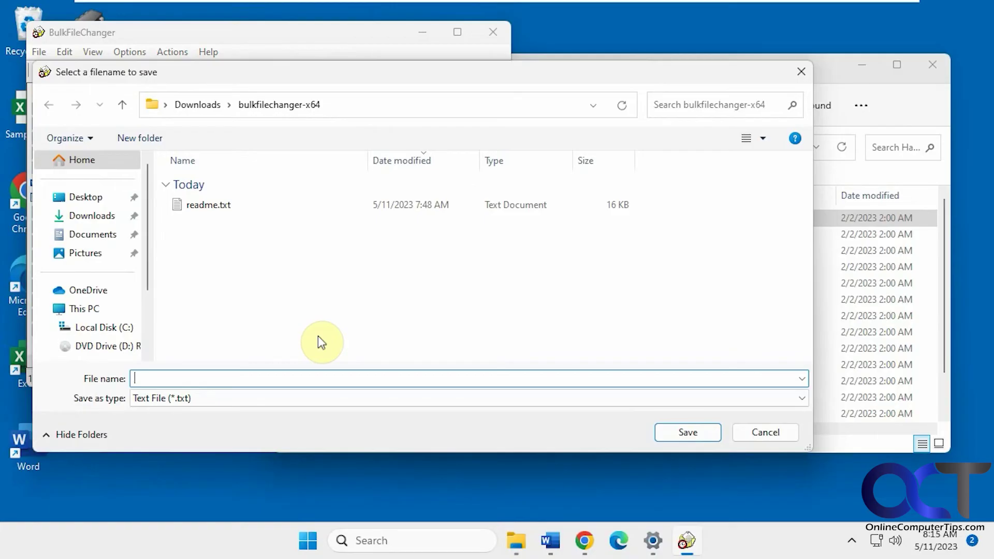
type("export")
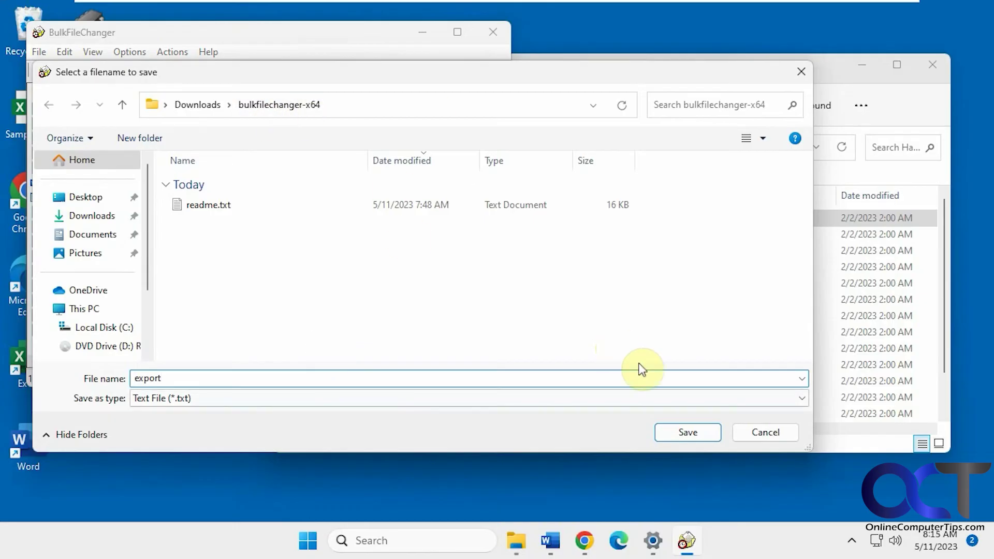
left_click(679, 433)
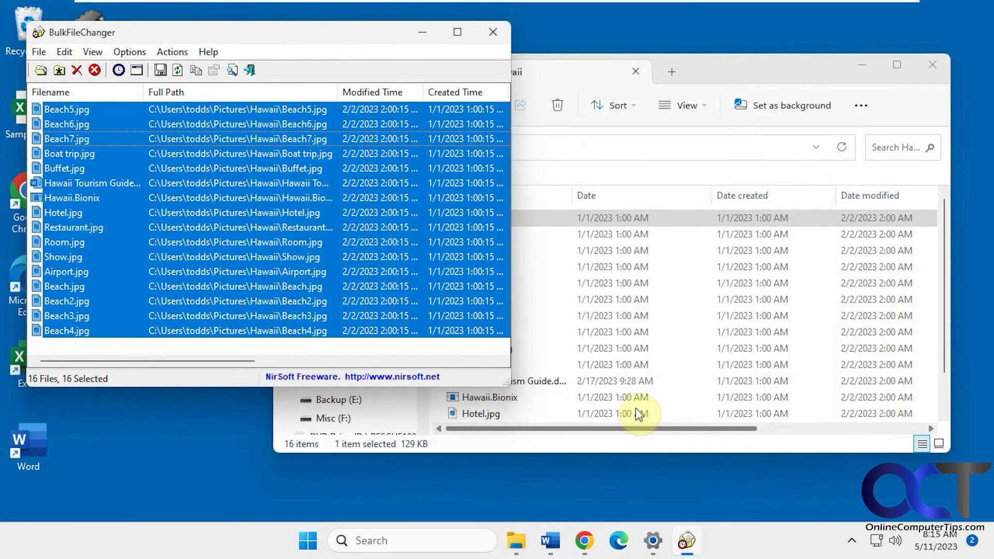
Open export.txt from the bulkfilechanger-x64 folder, read through it, and close it.
left_click(582, 86)
left_click(418, 72)
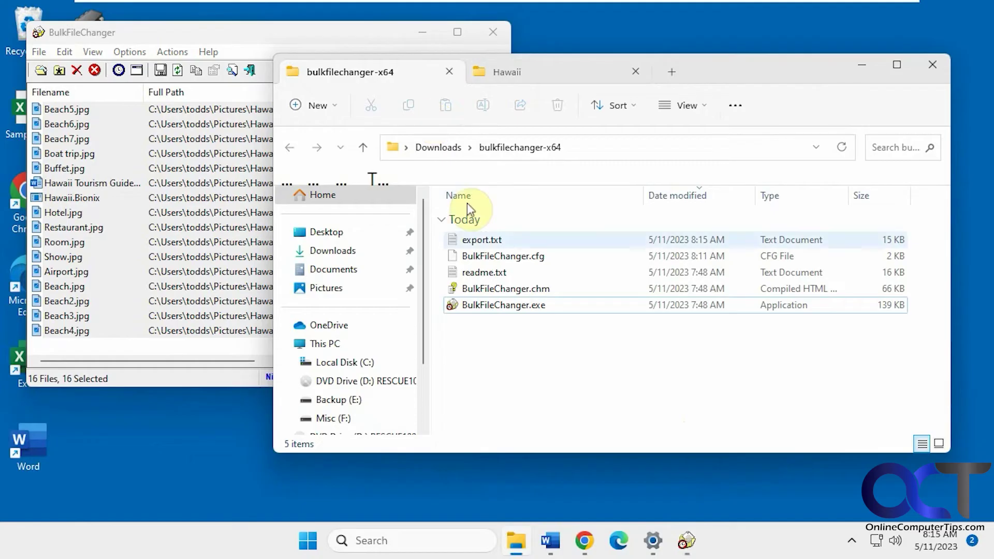
double_click(489, 243)
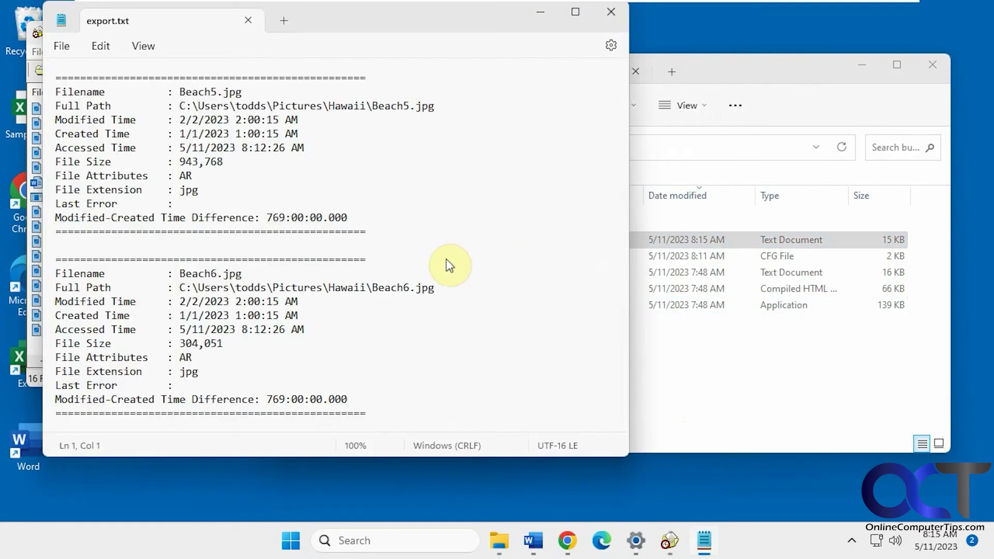
scroll(450, 266, "down", 20)
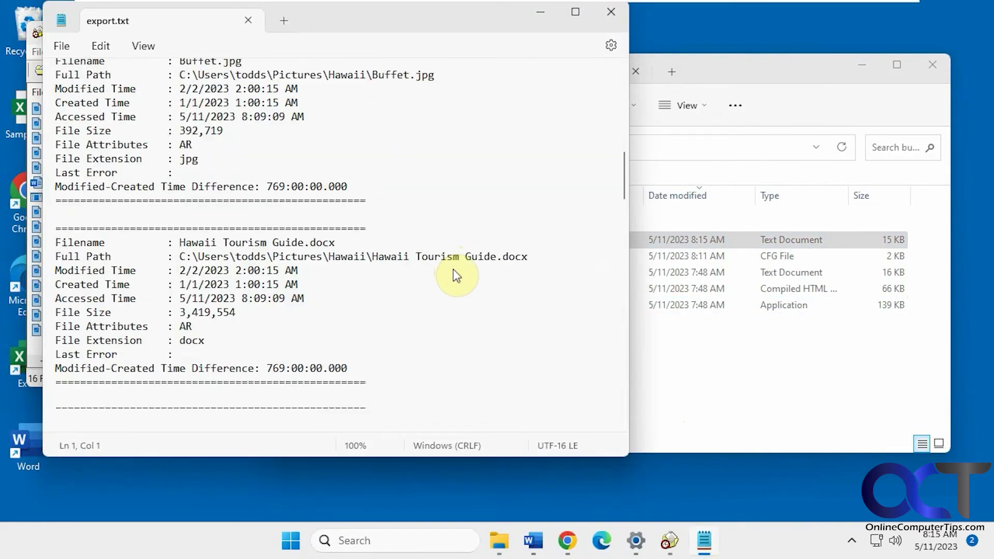
left_click(611, 11)
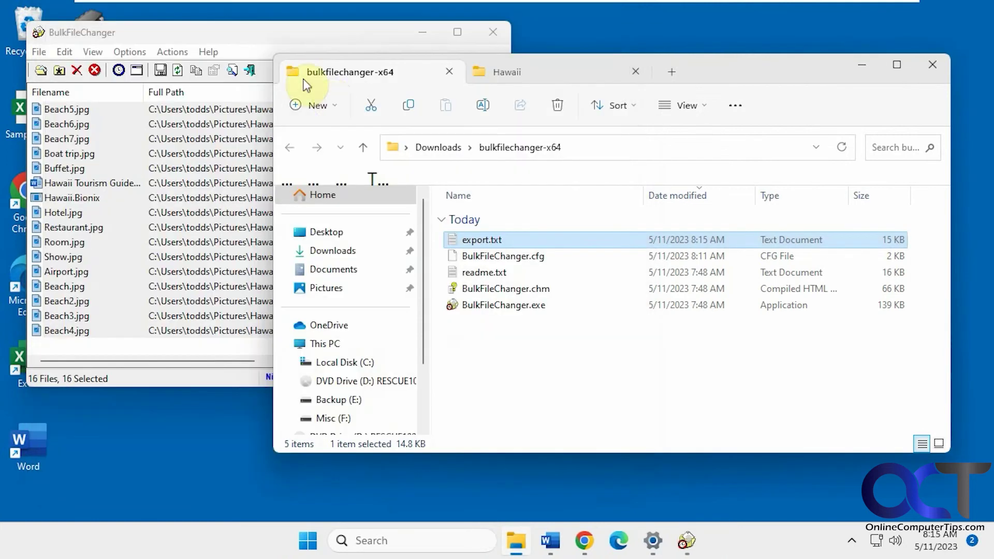
Bring BulkFileChanger forward and browse its Options, View, Edit and File menus.
left_click(324, 39)
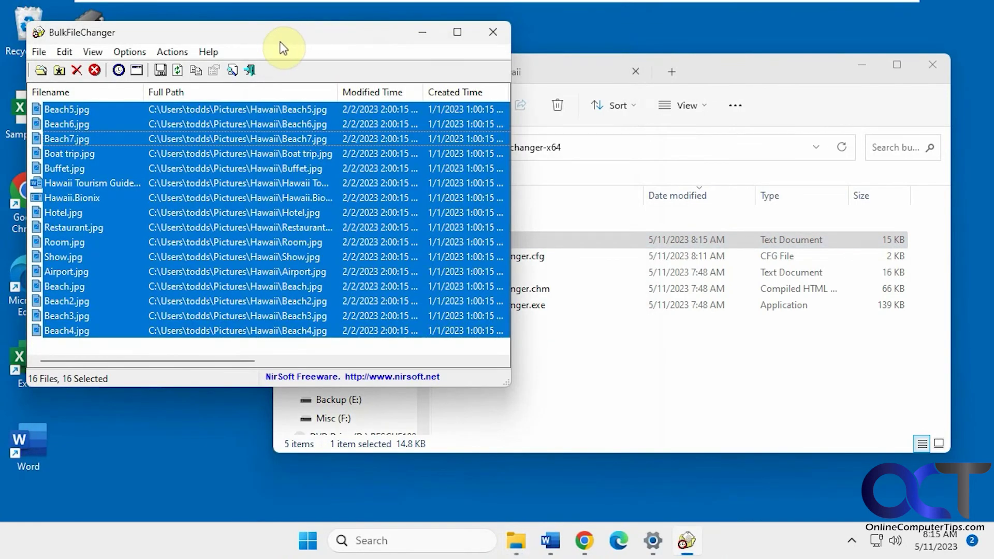
left_click(178, 49)
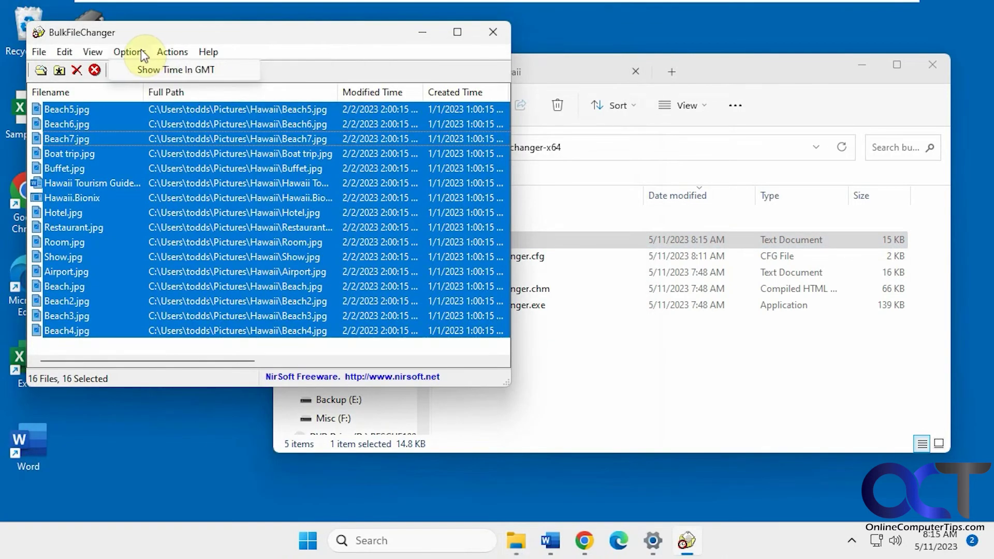
mouse_move(110, 54)
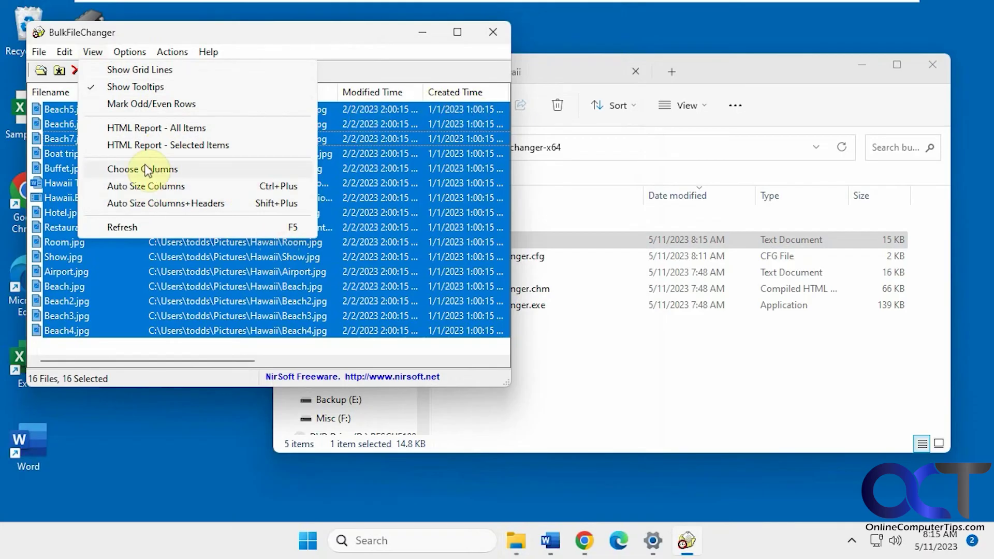
mouse_move(65, 56)
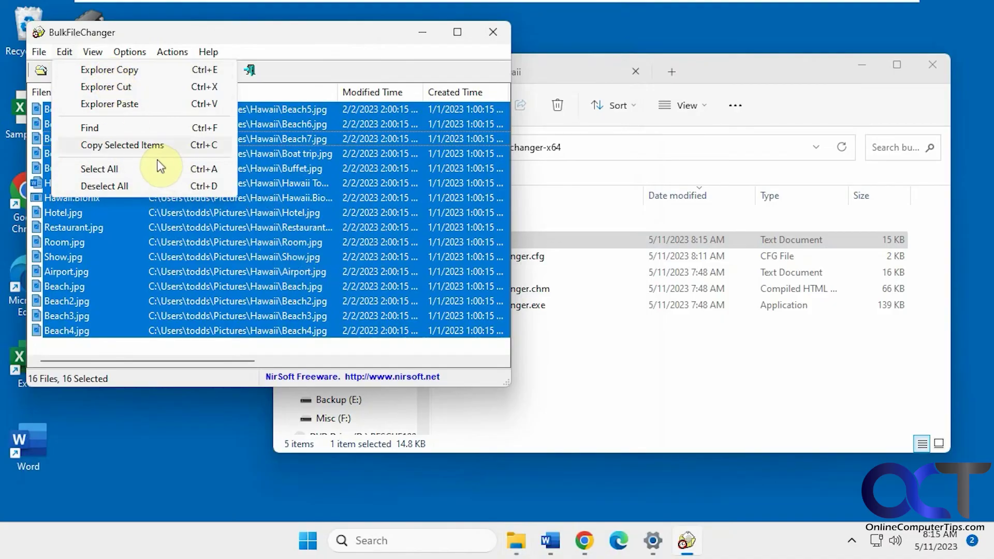
left_click(41, 51)
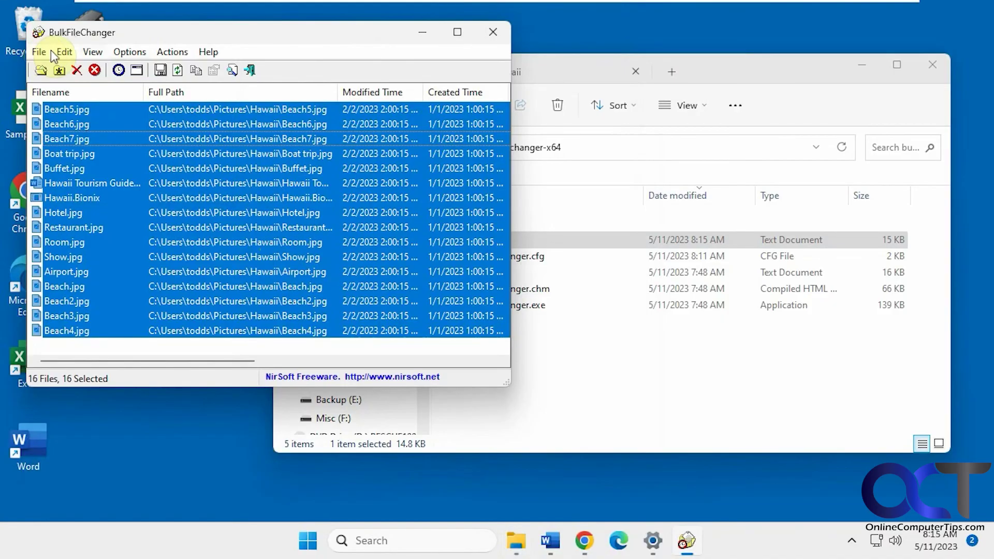